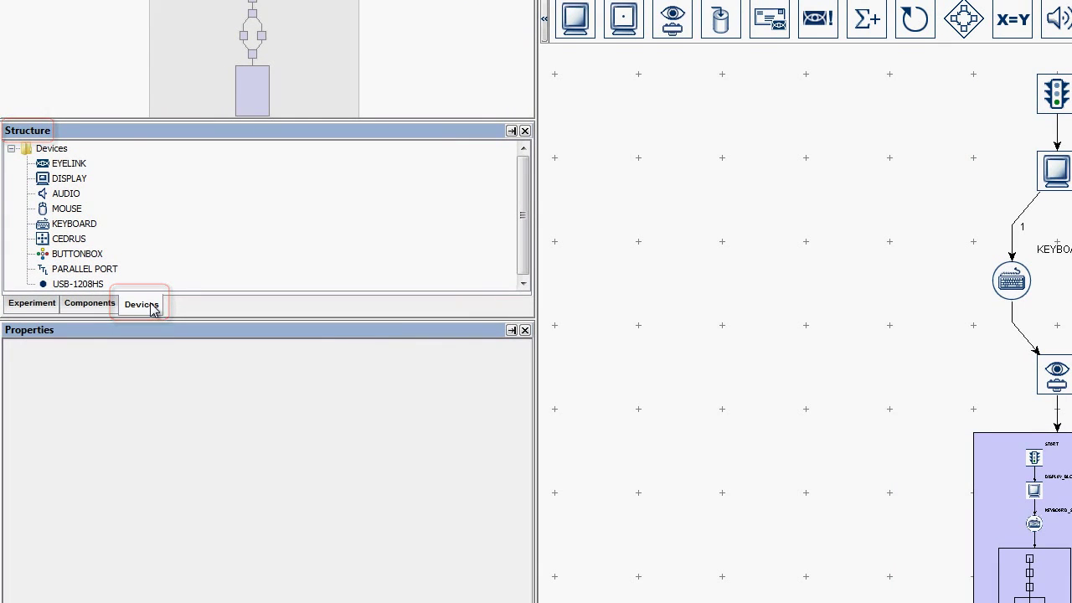
# Open the experiment preferences and set the EYELINK device's Tracker Version to Eyelink II.
pyautogui.click(38, 26)
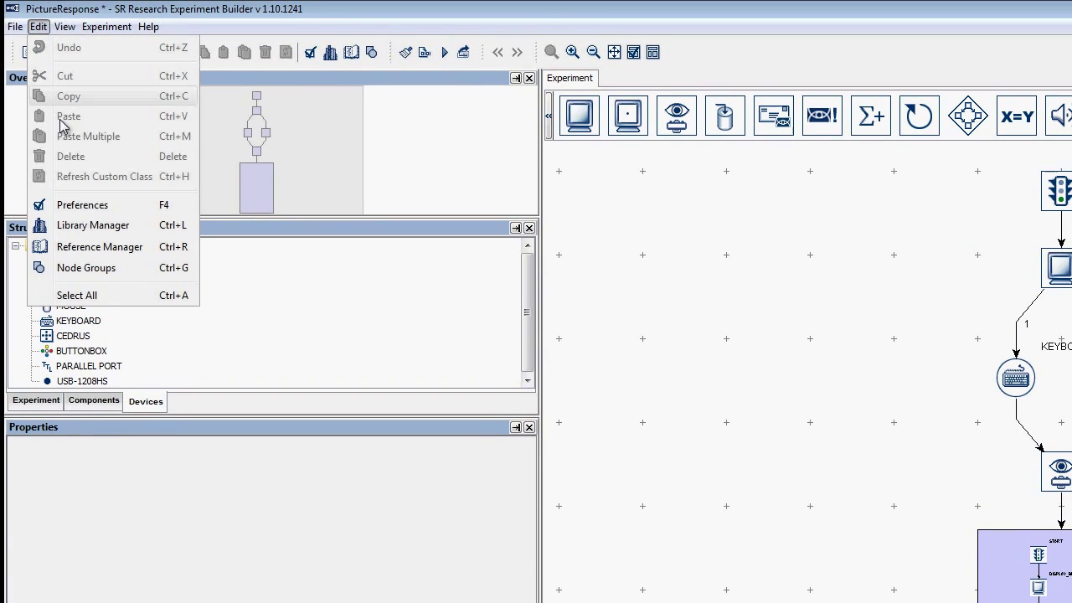
pyautogui.click(78, 206)
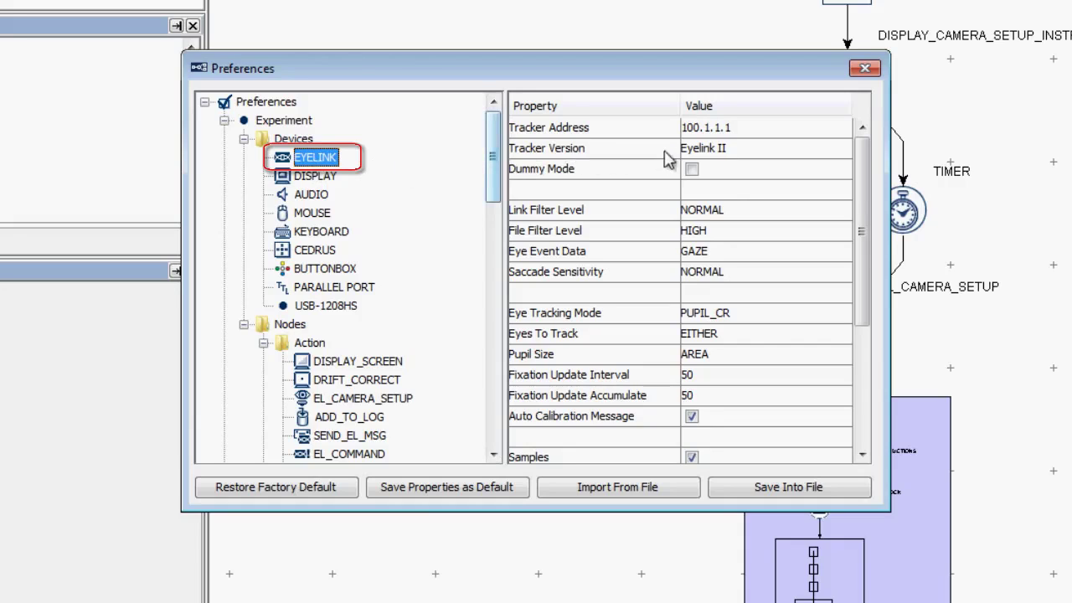
pyautogui.click(697, 151)
pyautogui.click(705, 191)
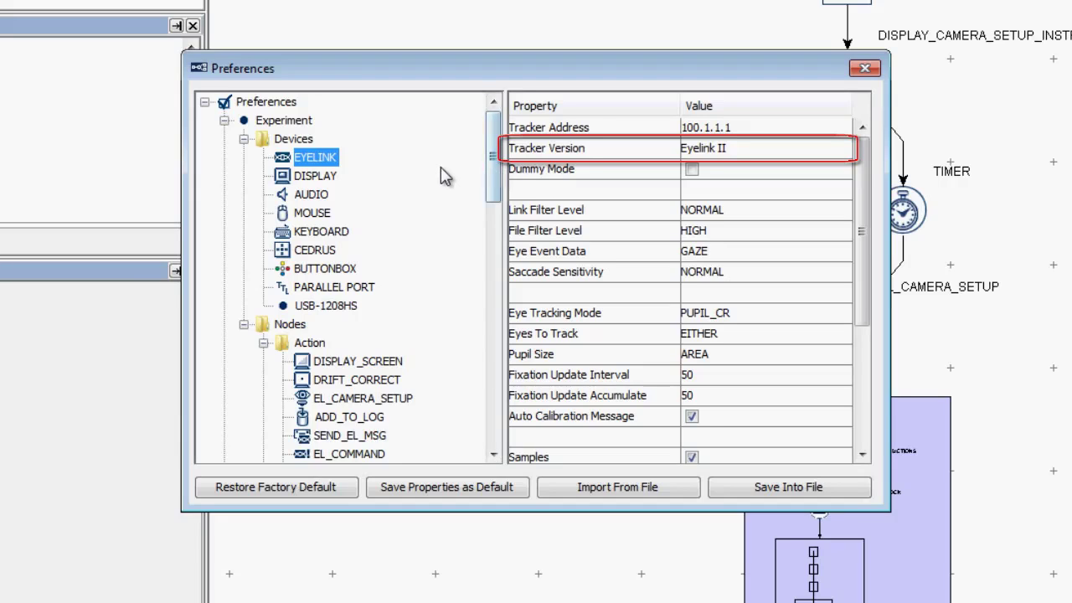
# Set the EYELINK device's Tracker Version to Eyelink 1000 and its Camera Mount to Desktop.
pyautogui.click(708, 154)
pyautogui.click(712, 212)
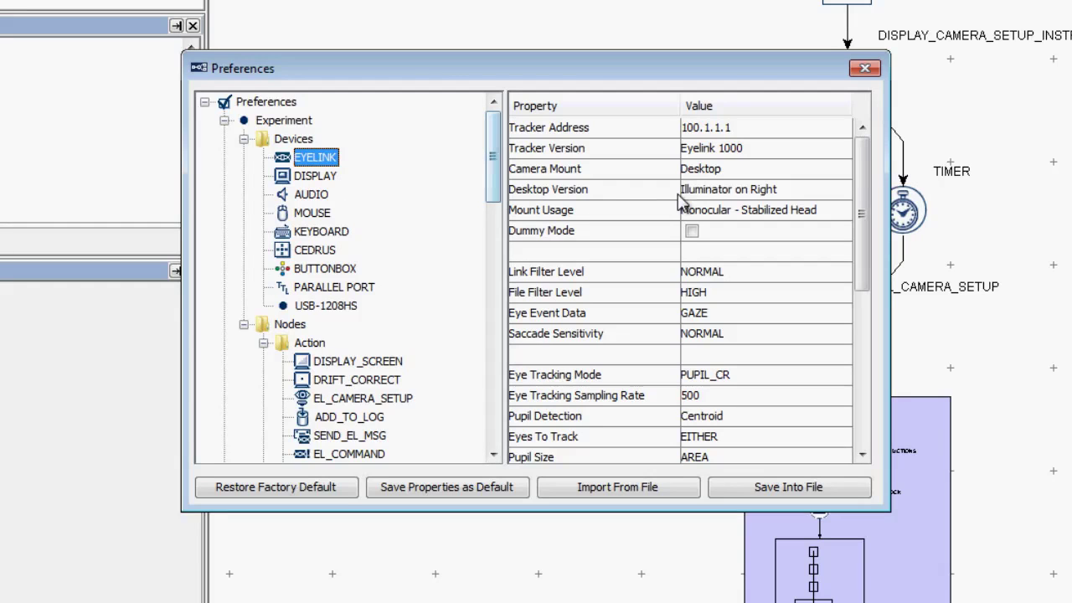
pyautogui.click(724, 170)
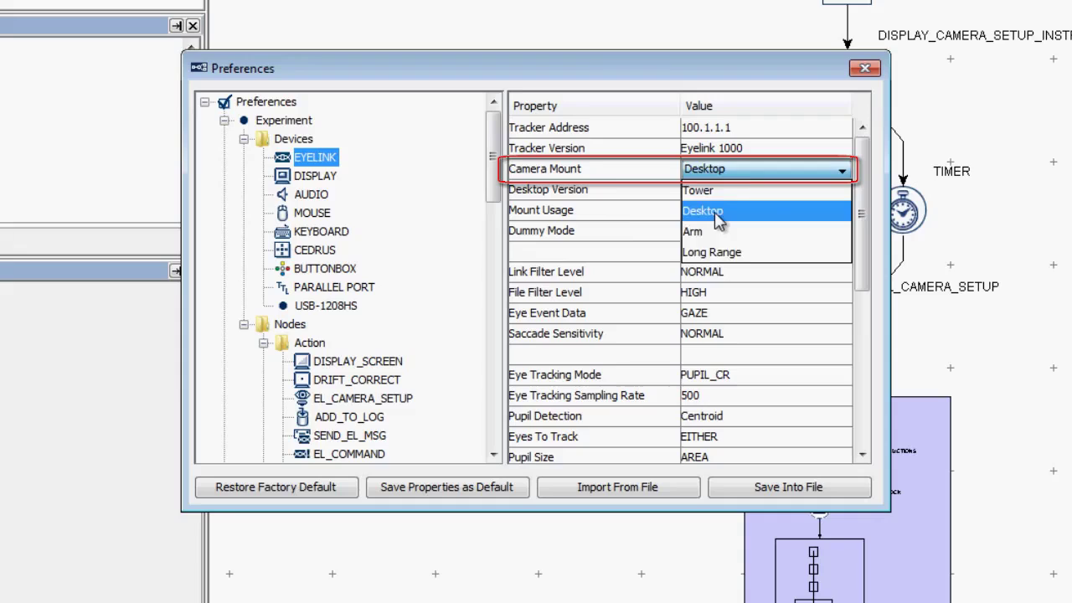
pyautogui.click(720, 212)
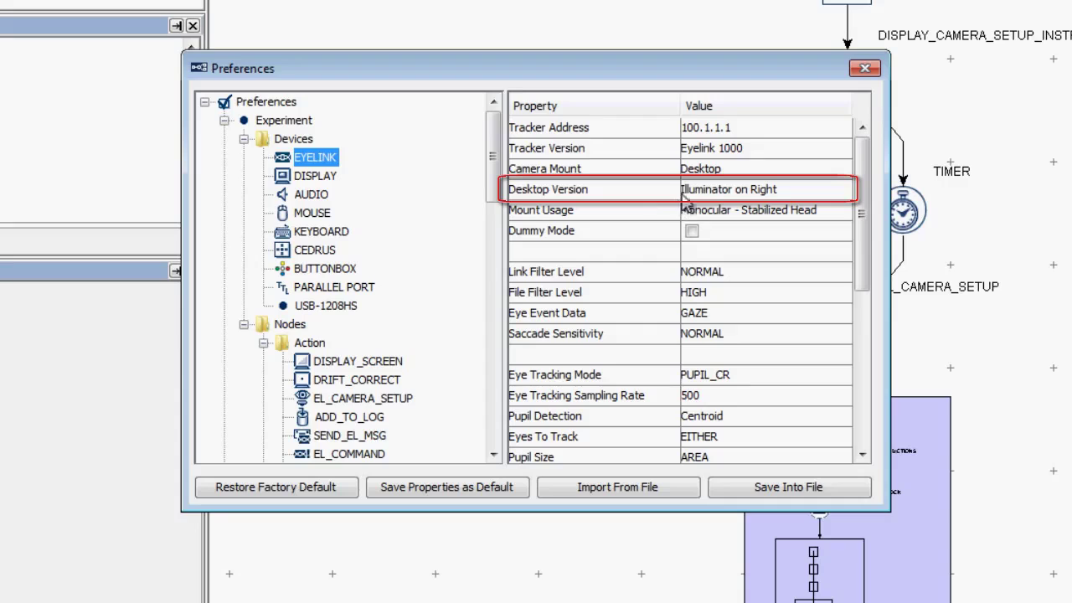
# Set the Desktop Version to Illuminator on Right and the Mount Usage to Monocular - Stabilized Head.
pyautogui.click(711, 195)
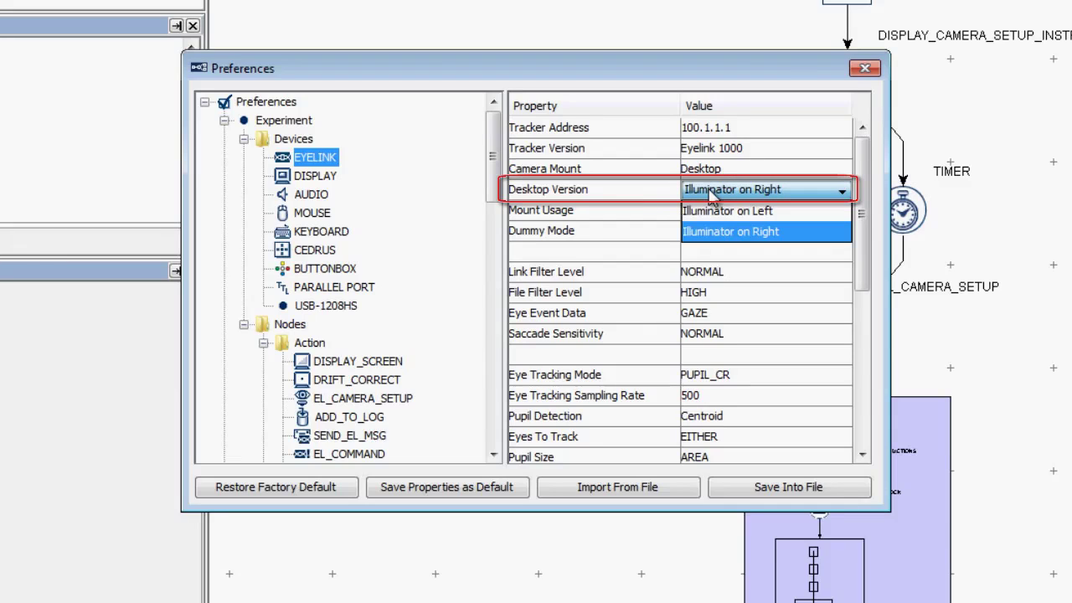
pyautogui.click(718, 234)
pyautogui.click(427, 164)
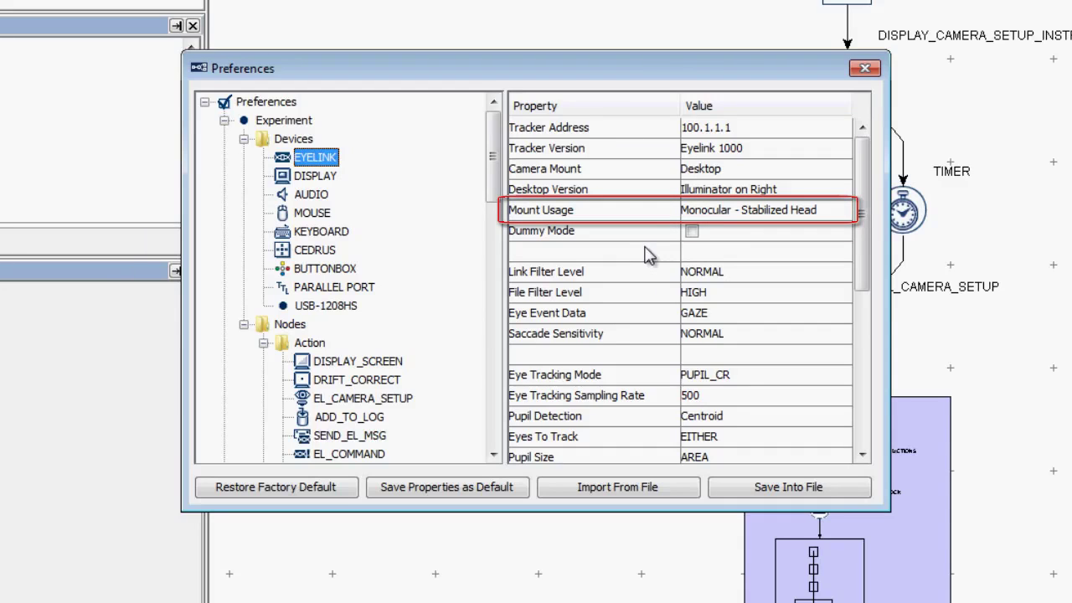
pyautogui.click(744, 215)
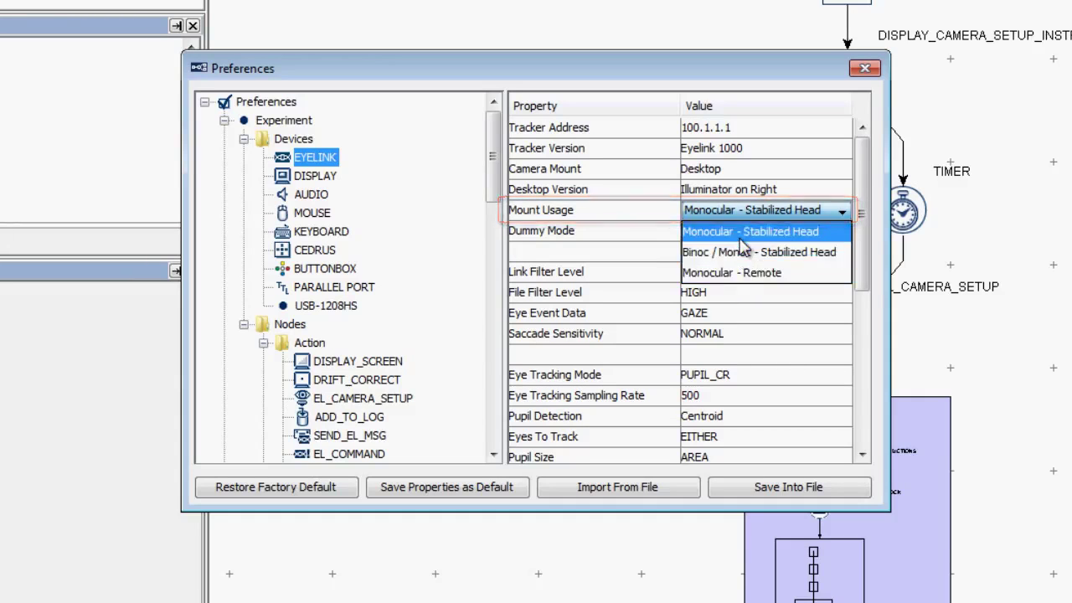
pyautogui.click(700, 235)
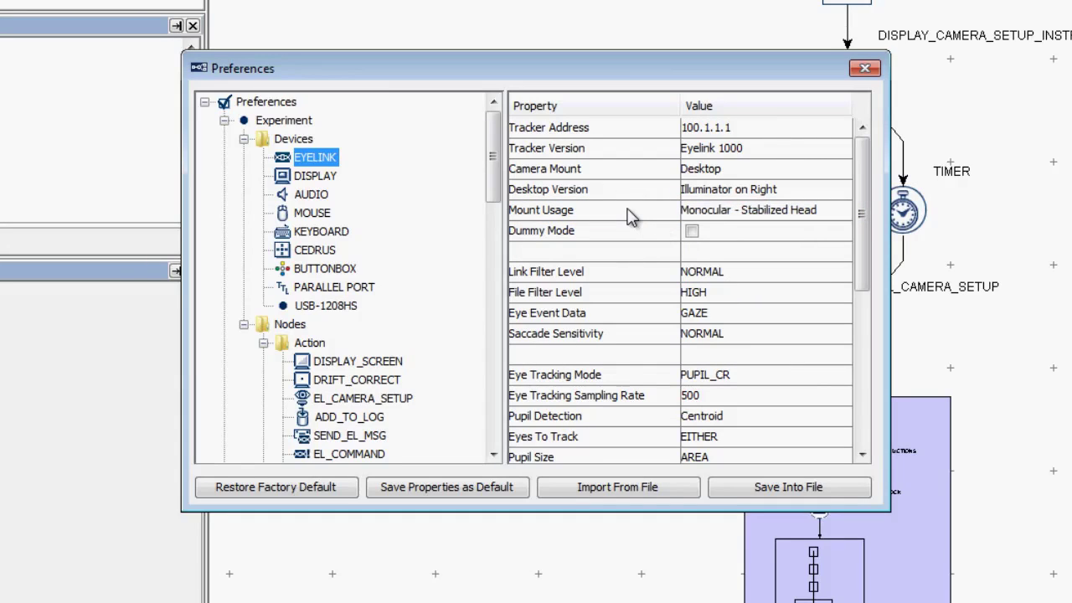
# Set the Tracker Version to Eyelink 1000 Plus and the Mount Usage to Binoc / Monoc - Remote.
pyautogui.click(708, 151)
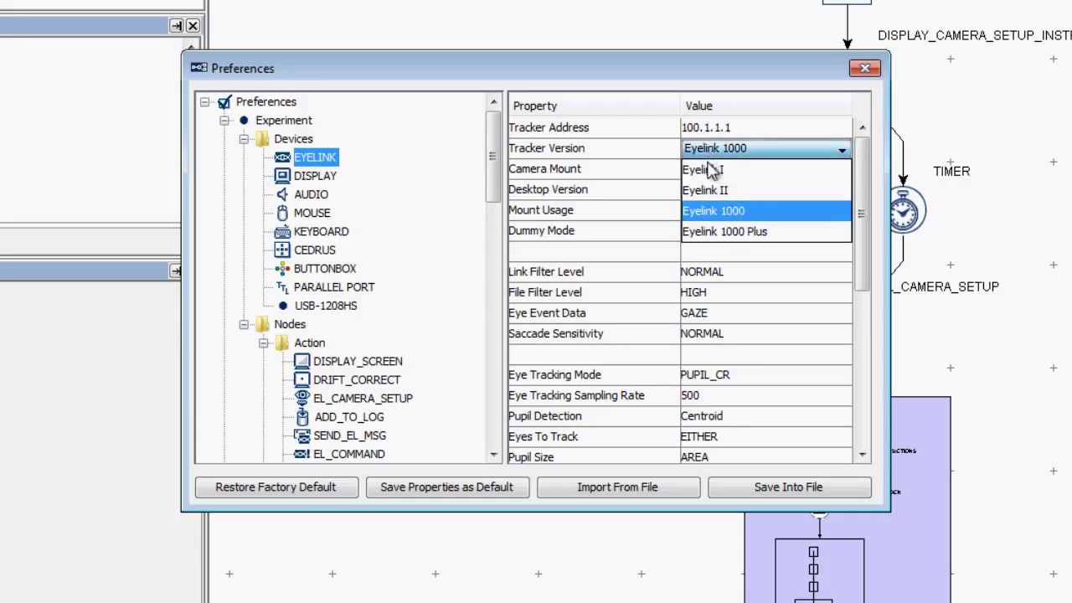
pyautogui.click(711, 231)
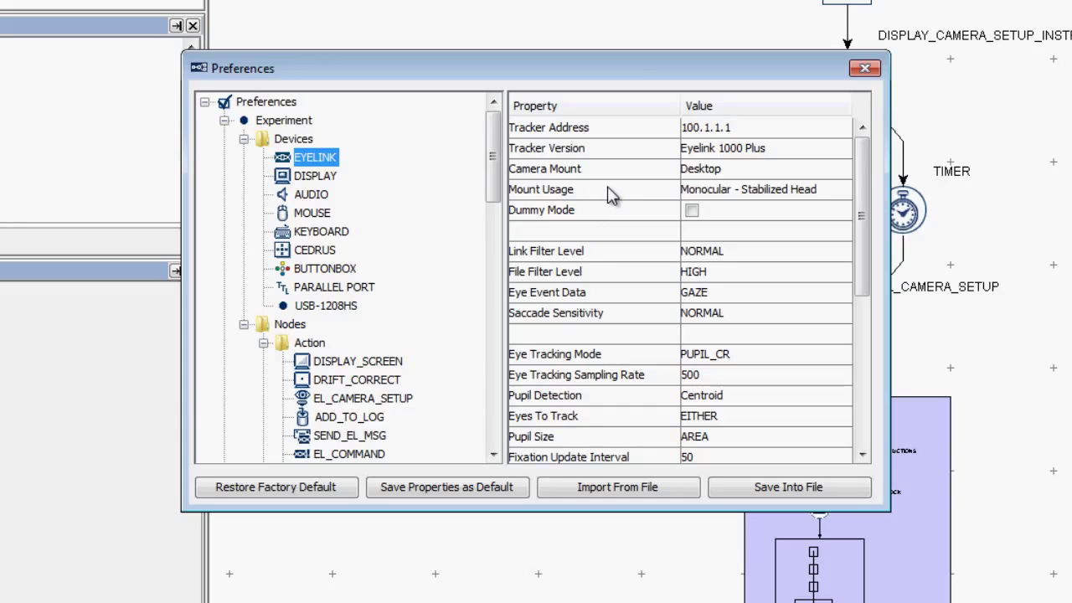
pyautogui.click(722, 195)
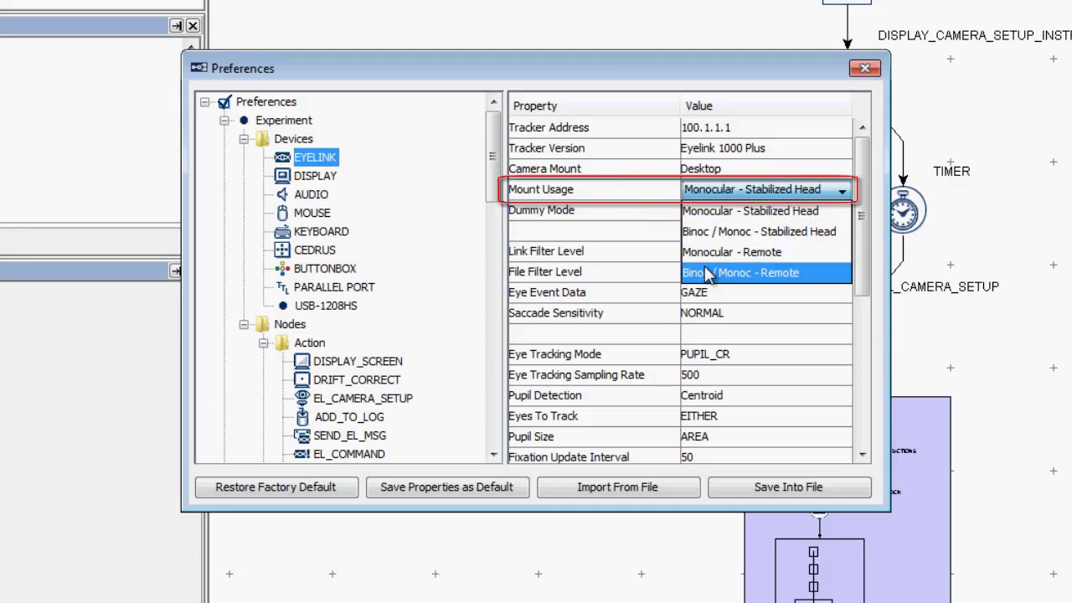
pyautogui.click(708, 273)
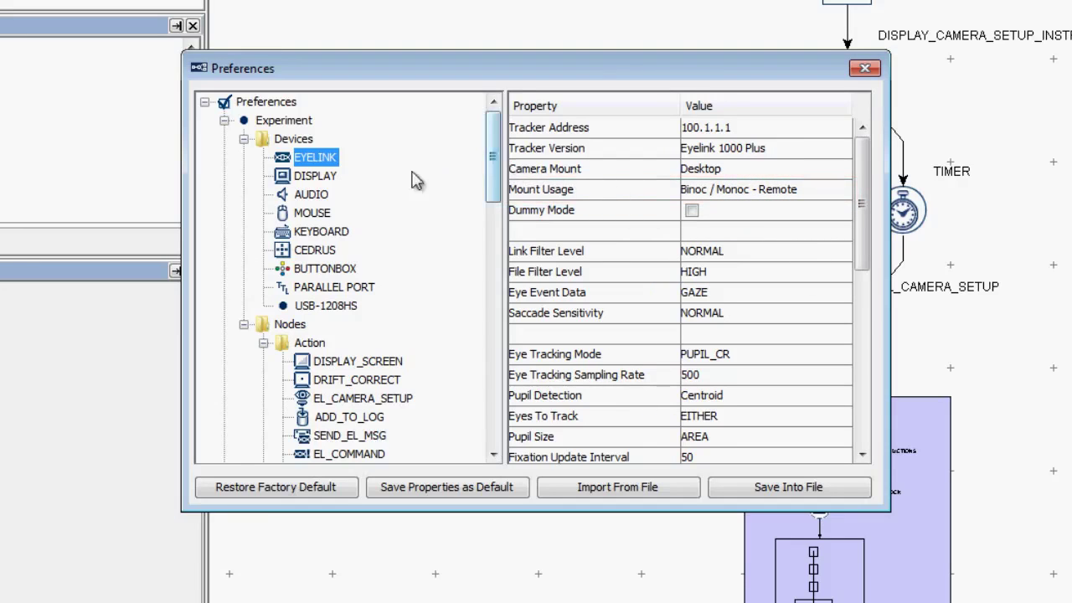
# Review the DISPLAY device preferences and inspect the RGB values of the DISPLAY_SCREEN action's background color.
pyautogui.click(322, 177)
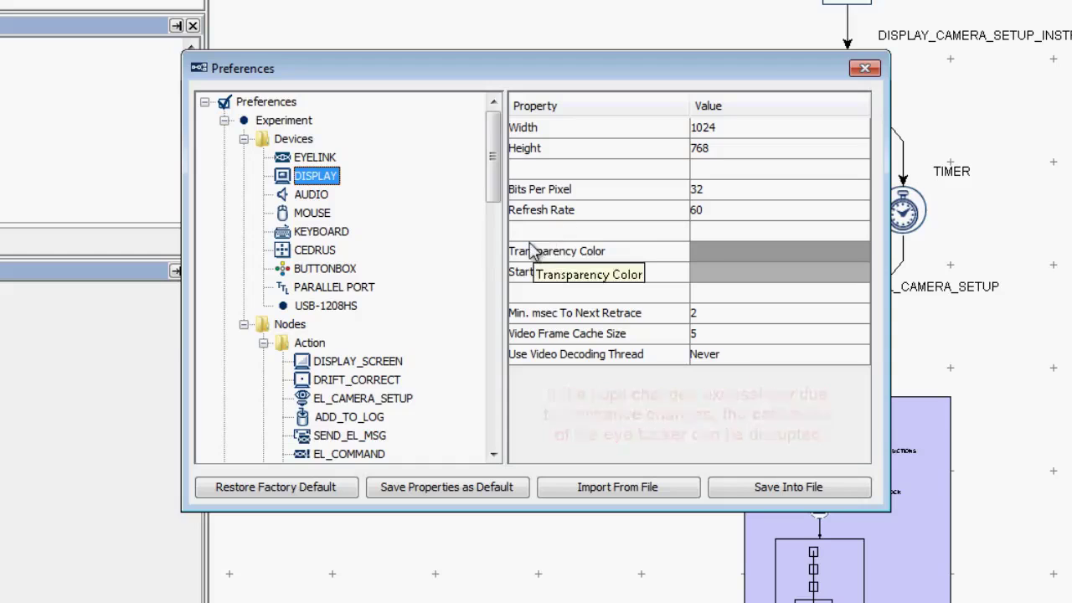
pyautogui.click(358, 356)
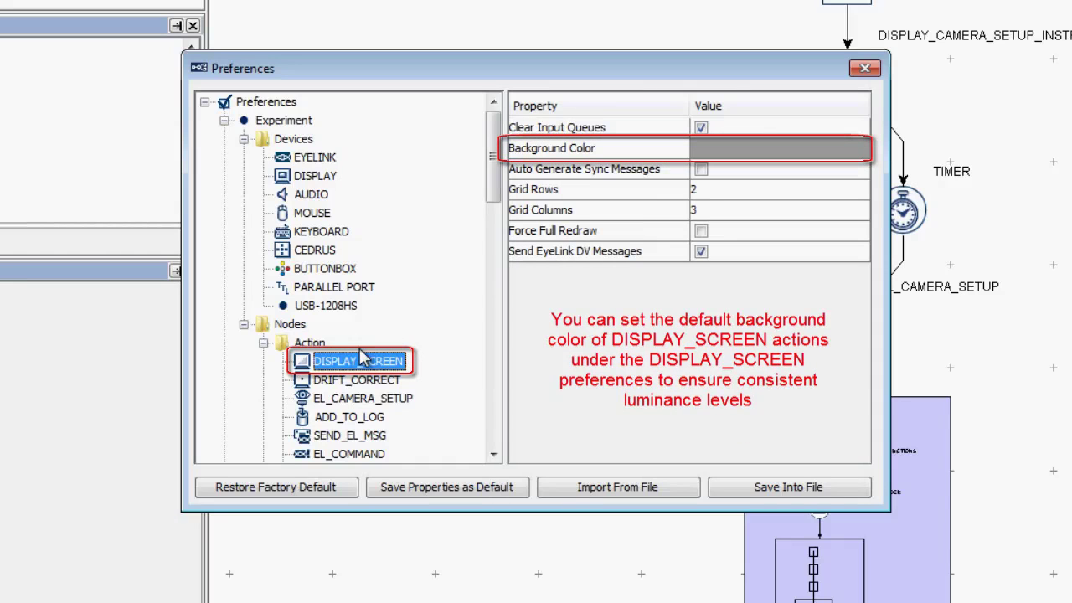
pyautogui.doubleClick(720, 149)
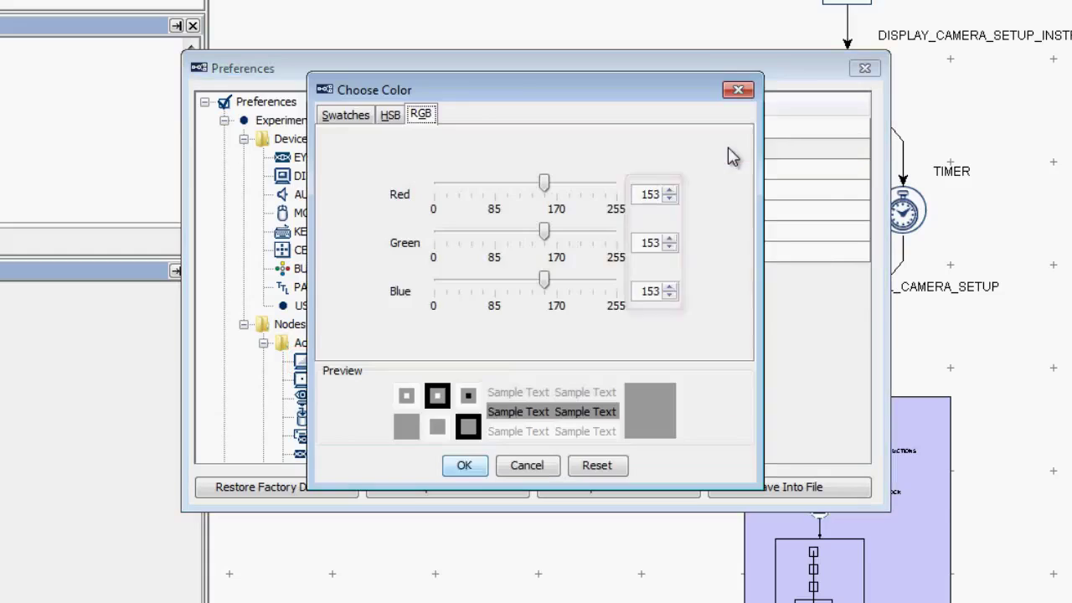
pyautogui.click(738, 90)
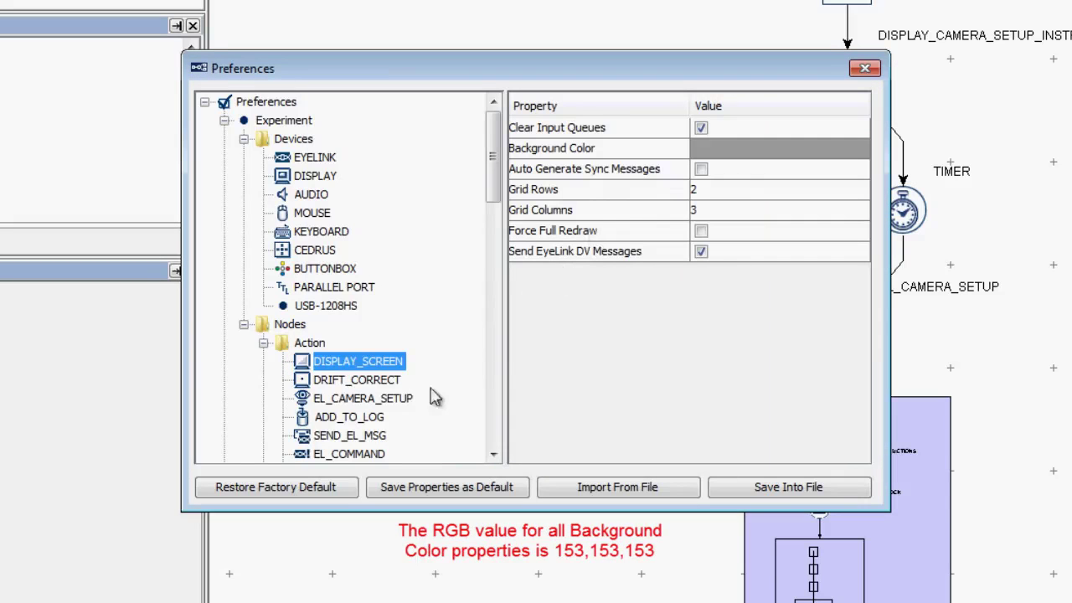
# Inspect the RGB background color values of the DRIFT_CORRECT and EL_CAMERA_SETUP actions.
pyautogui.click(384, 381)
pyautogui.doubleClick(763, 252)
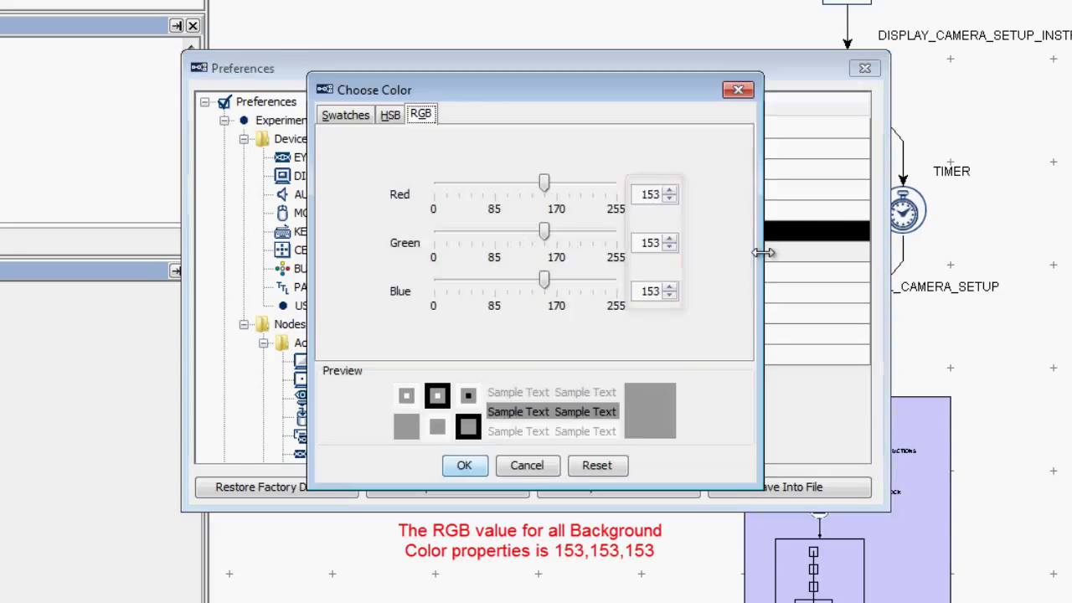
pyautogui.click(738, 90)
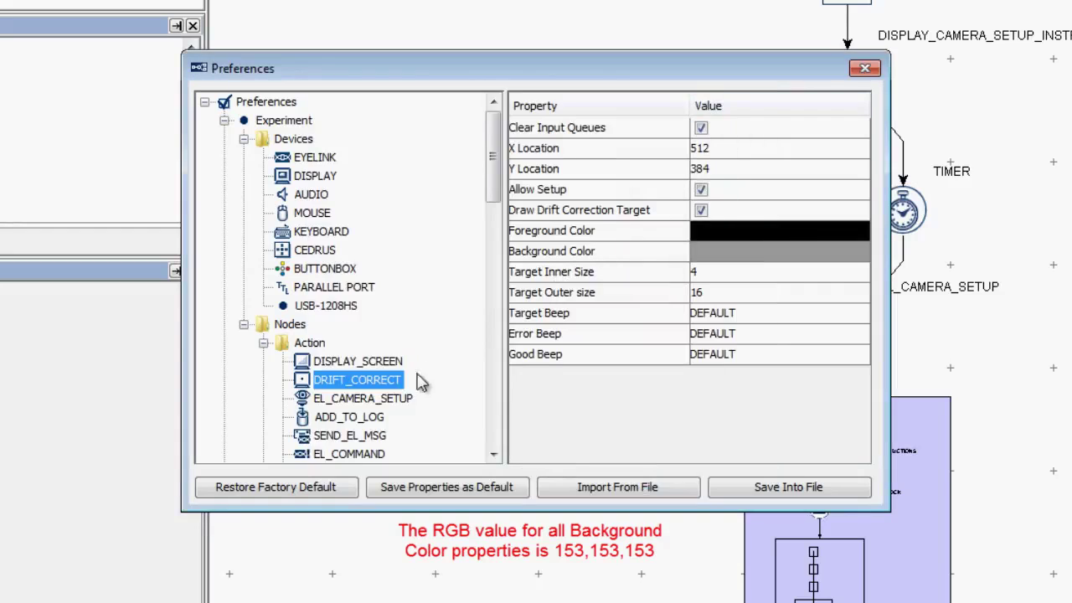
pyautogui.click(392, 399)
pyautogui.doubleClick(722, 191)
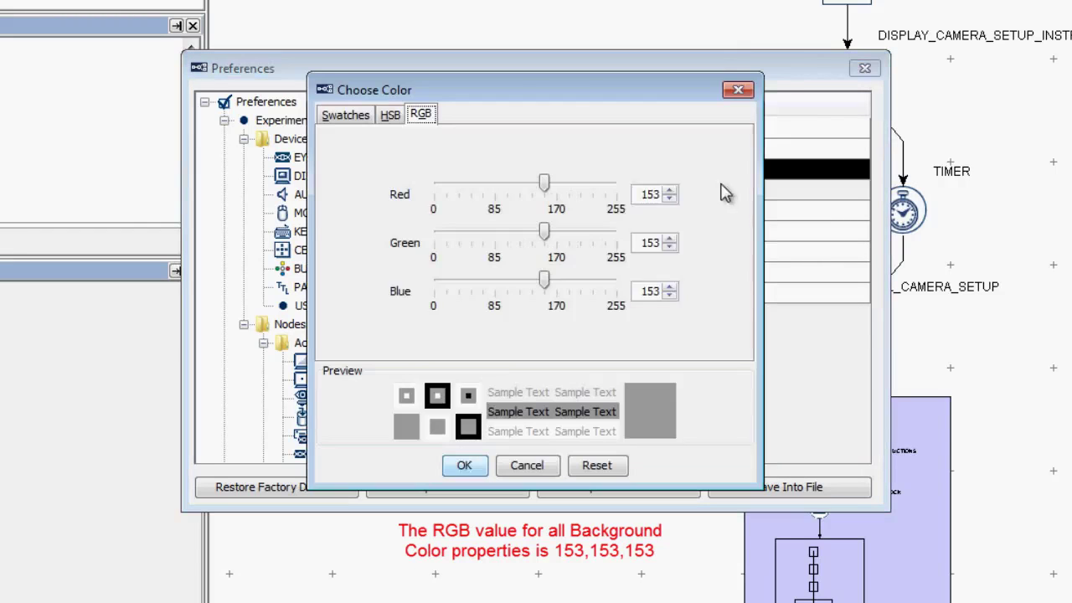
pyautogui.click(741, 91)
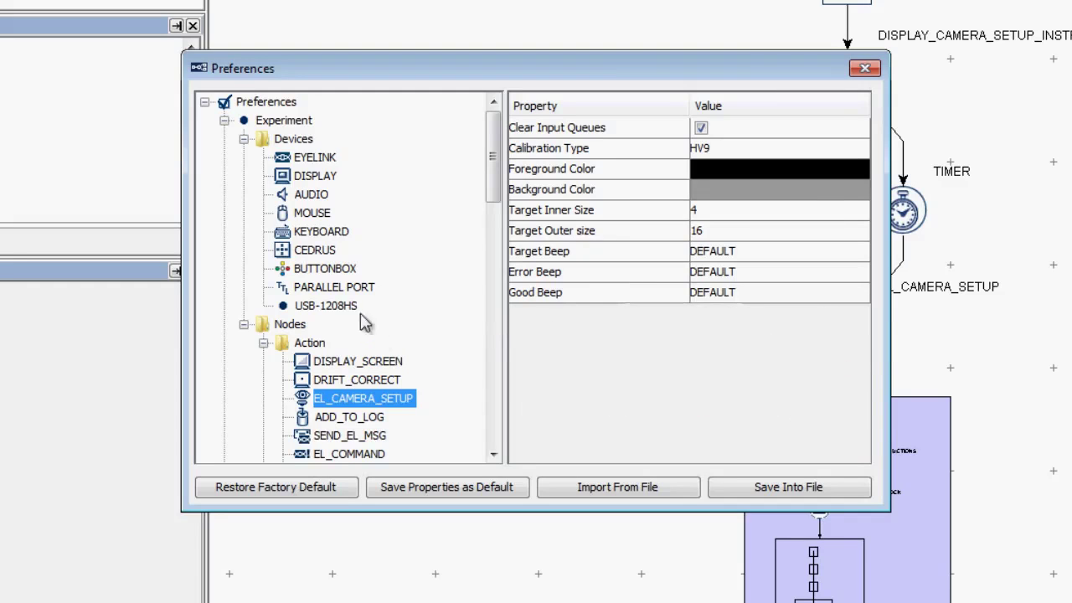
# Check the AUDIO device's driver setting, save the project's properties as default and close the preferences.
pyautogui.click(319, 201)
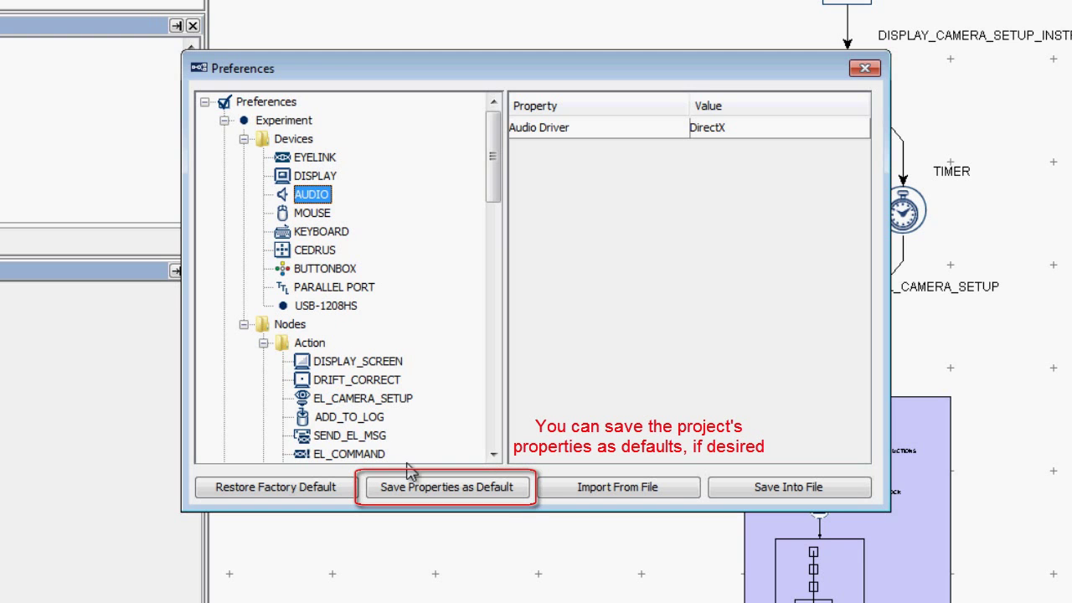
pyautogui.click(385, 493)
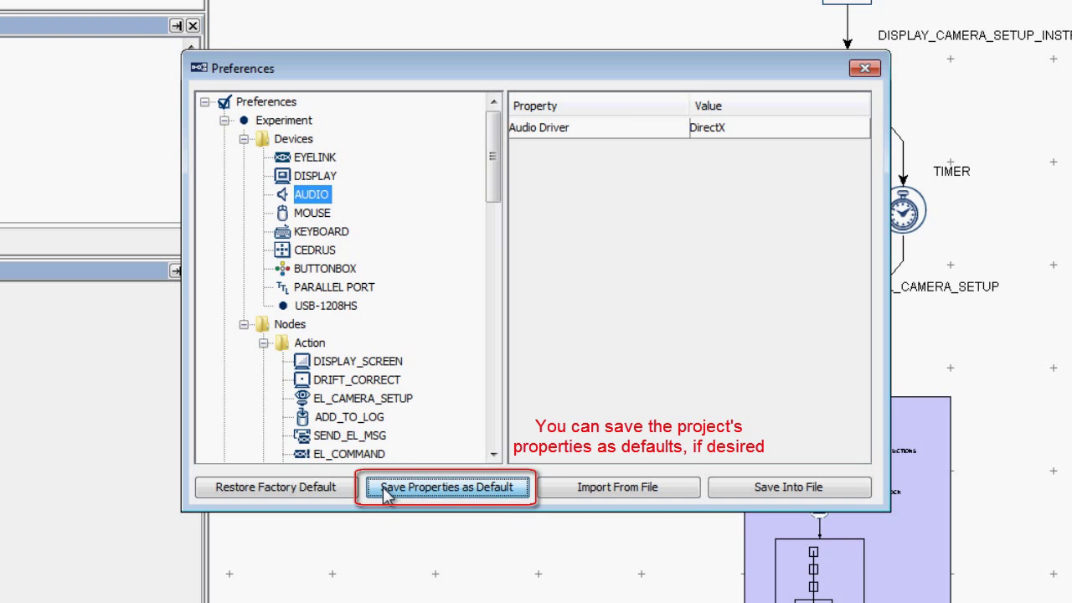
pyautogui.click(864, 68)
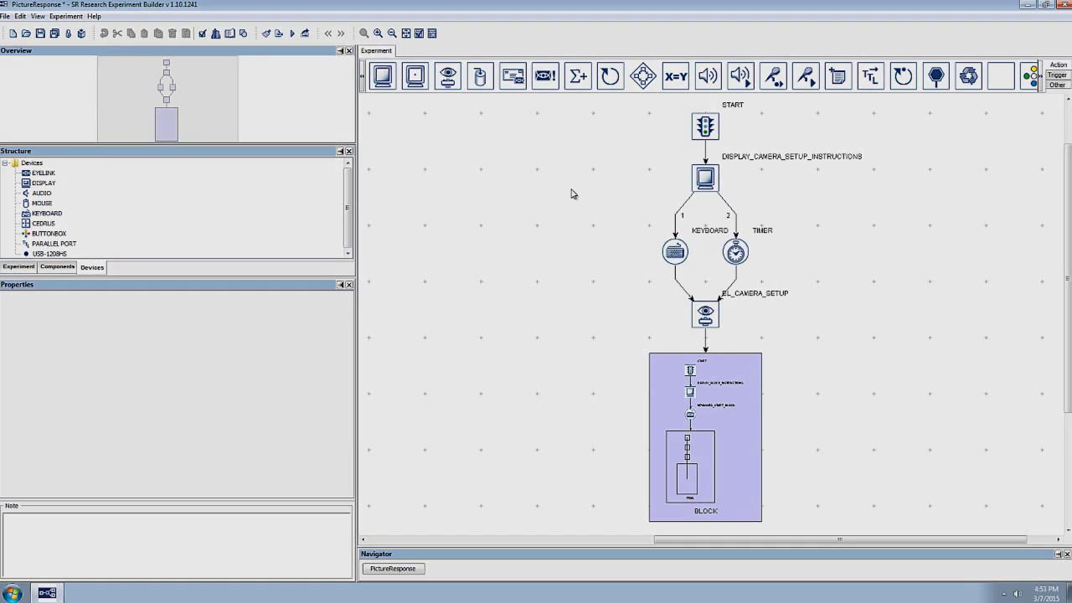